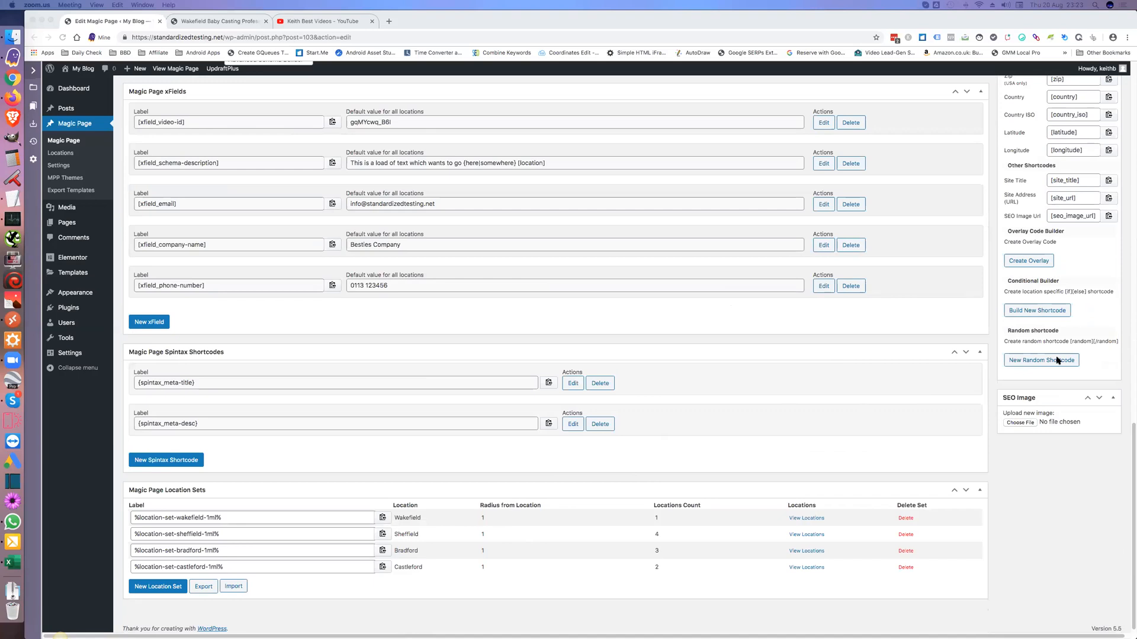
# Open the conditional shortcode builder and list the available regions and counties for the IF condition.
pyautogui.click(1032, 313)
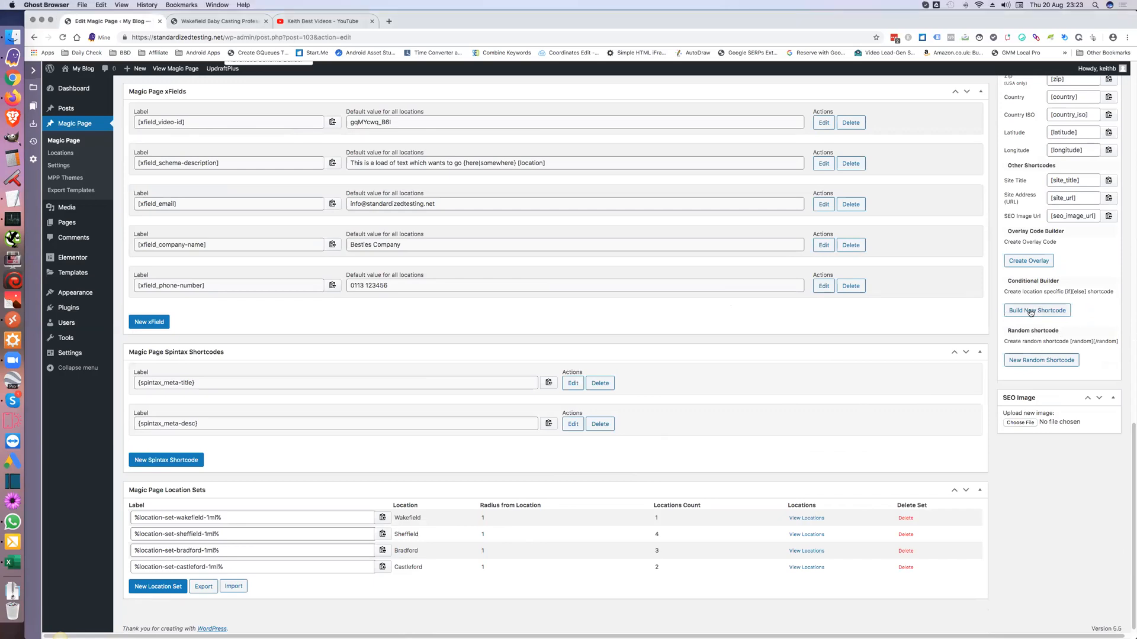
pyautogui.click(1030, 313)
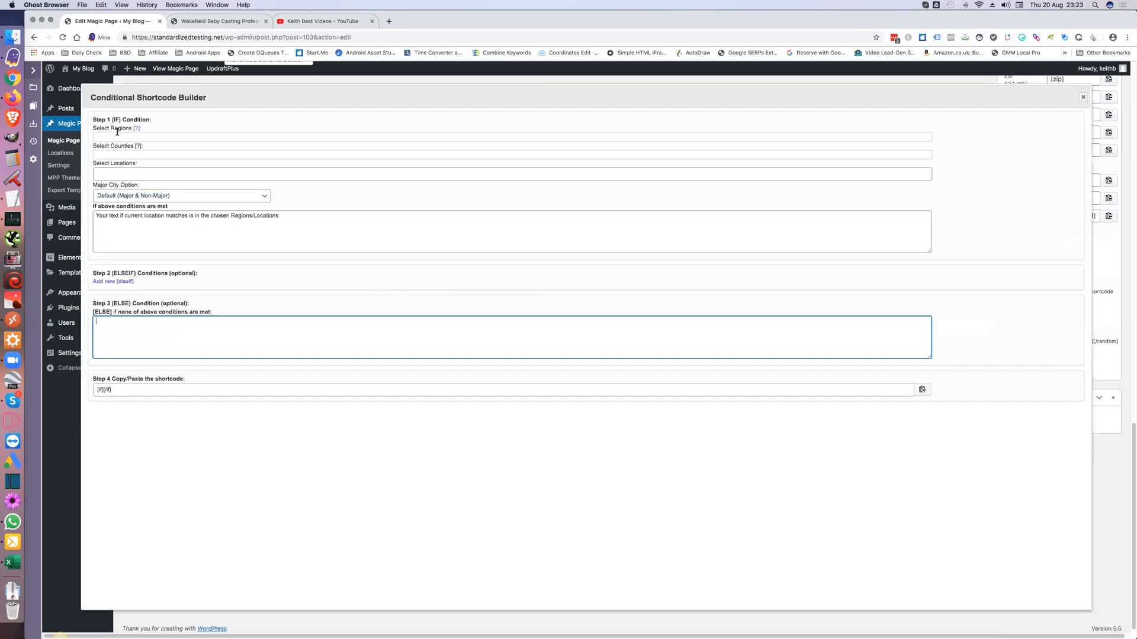
pyautogui.click(137, 129)
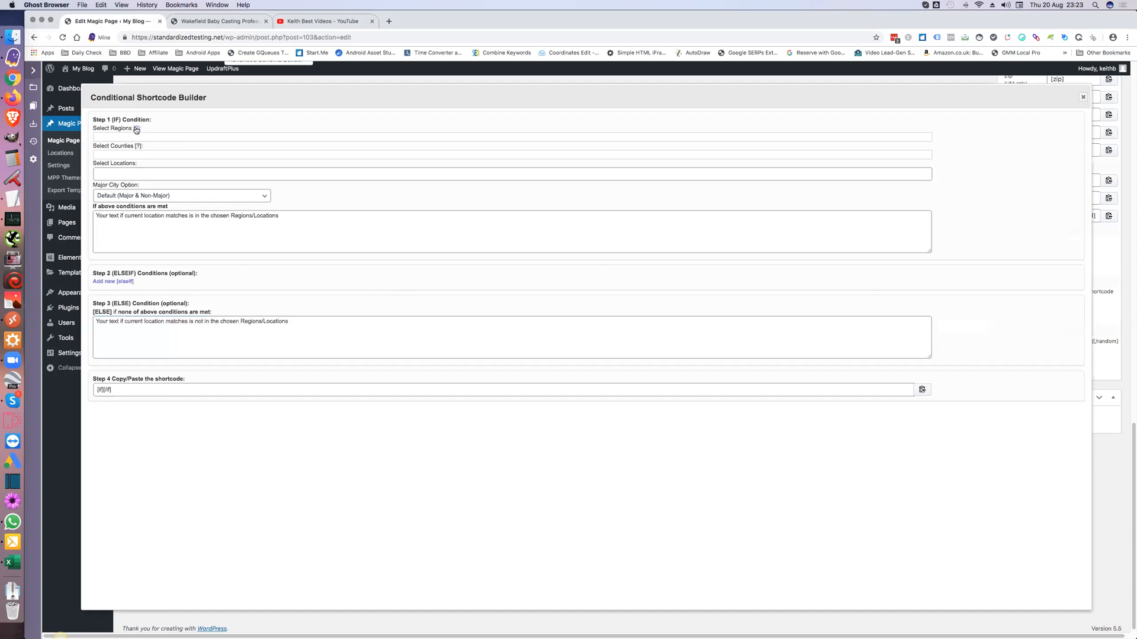
pyautogui.click(136, 130)
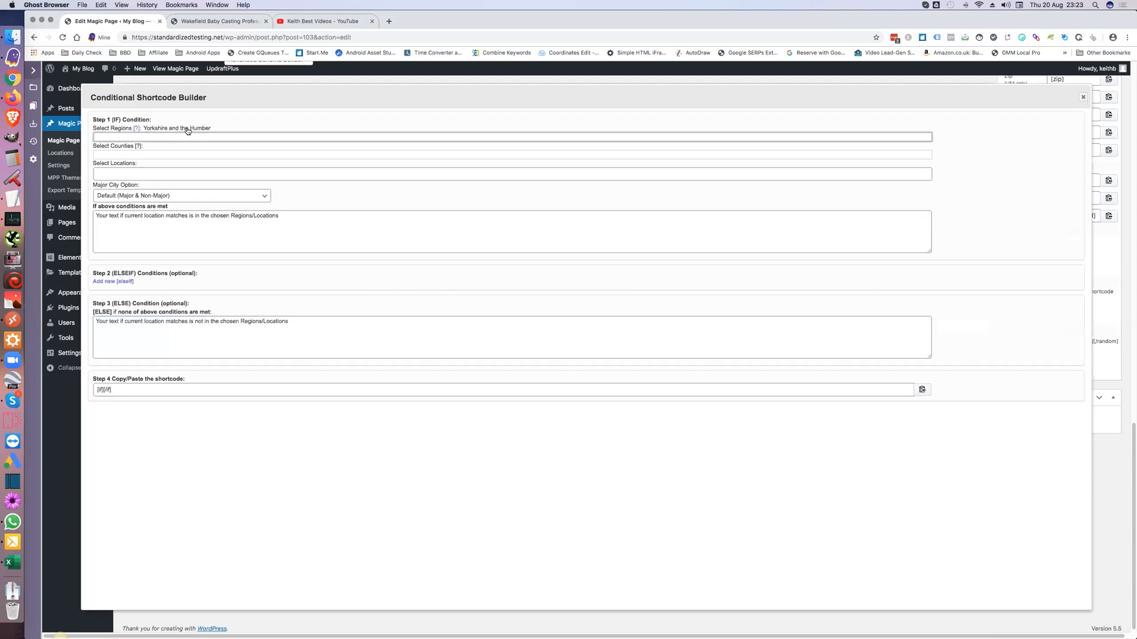
pyautogui.click(136, 147)
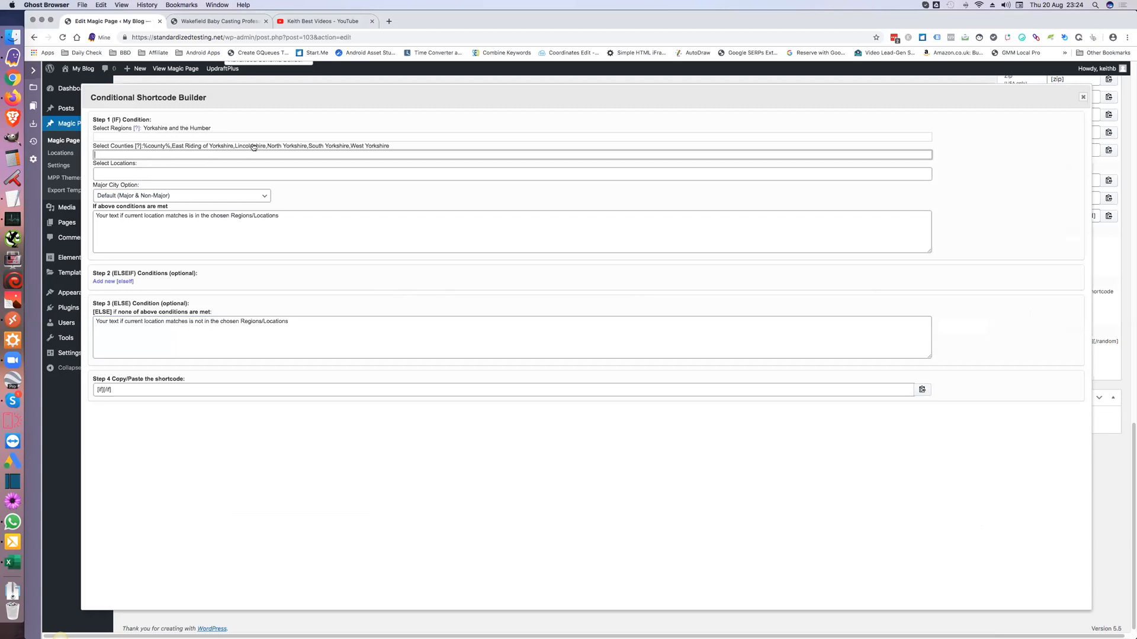
pyautogui.click(364, 146)
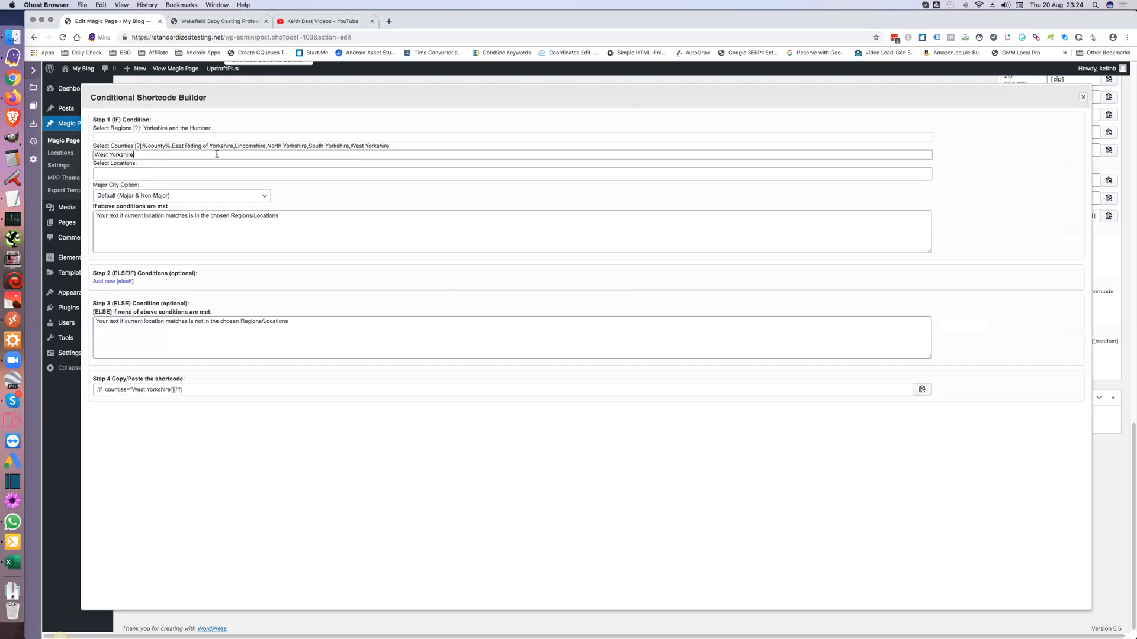
pyautogui.tripleClick(145, 154)
pyautogui.press('BackSpace')
# Set the IF condition's location to Wakefield, WF1 3, with the text "This is the text for wakefield".
pyautogui.click(134, 173)
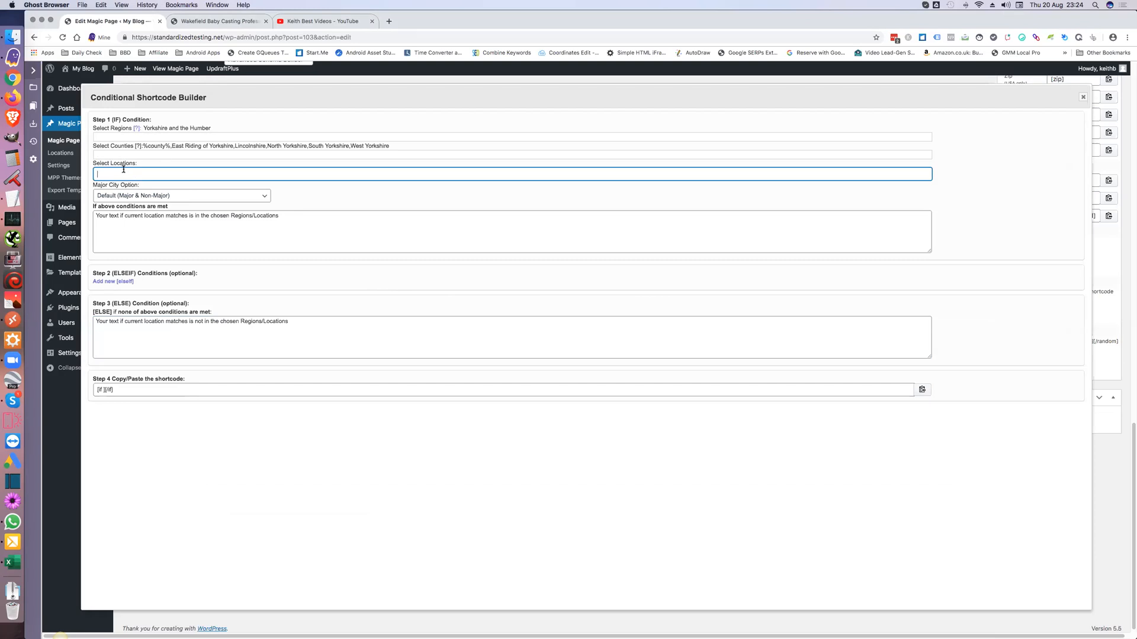
pyautogui.write('Wake')
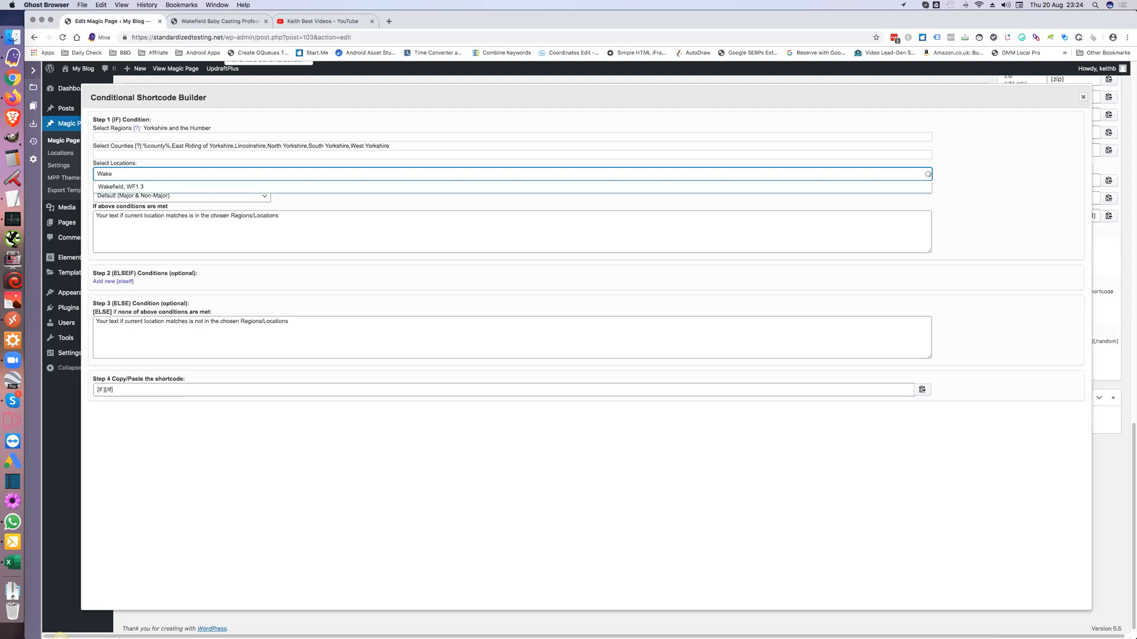
pyautogui.click(121, 187)
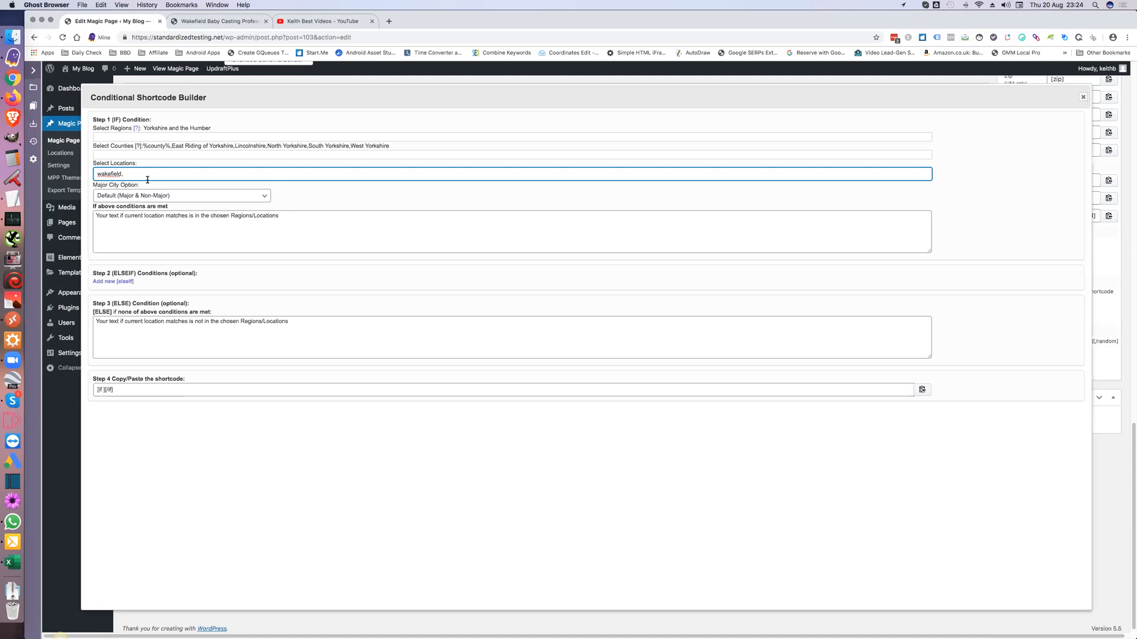
pyautogui.click(148, 222)
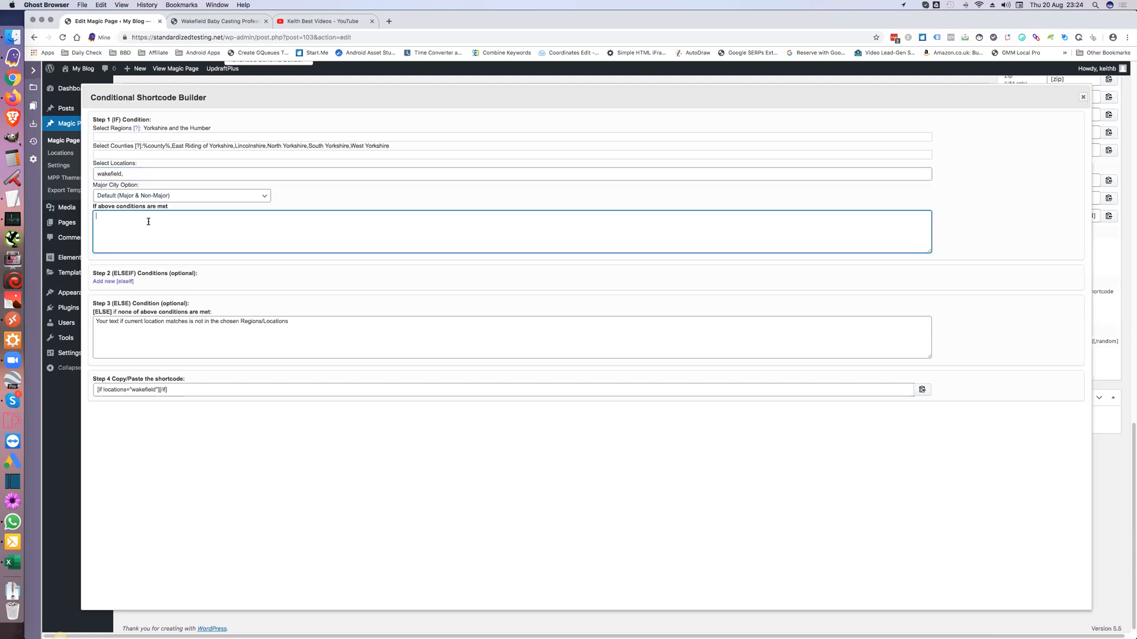
pyautogui.write('This is the text for wakefield')
# Add an ELSEIF condition for the location Barnsley, S70 2, with the text "This is the text for barnsley".
pyautogui.click(103, 283)
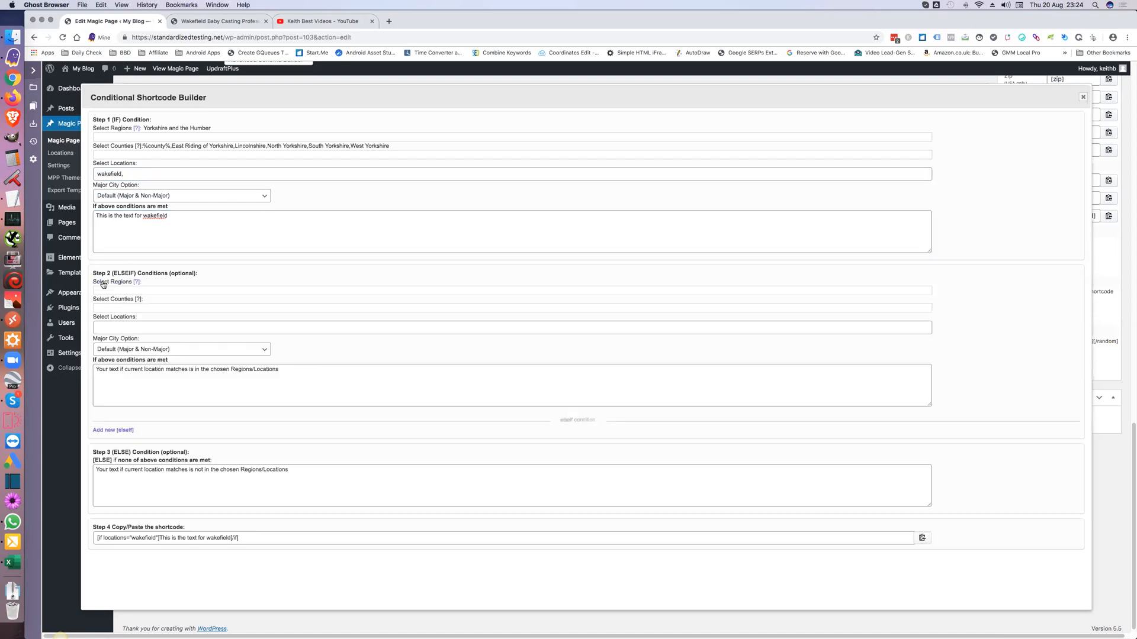
pyautogui.click(139, 308)
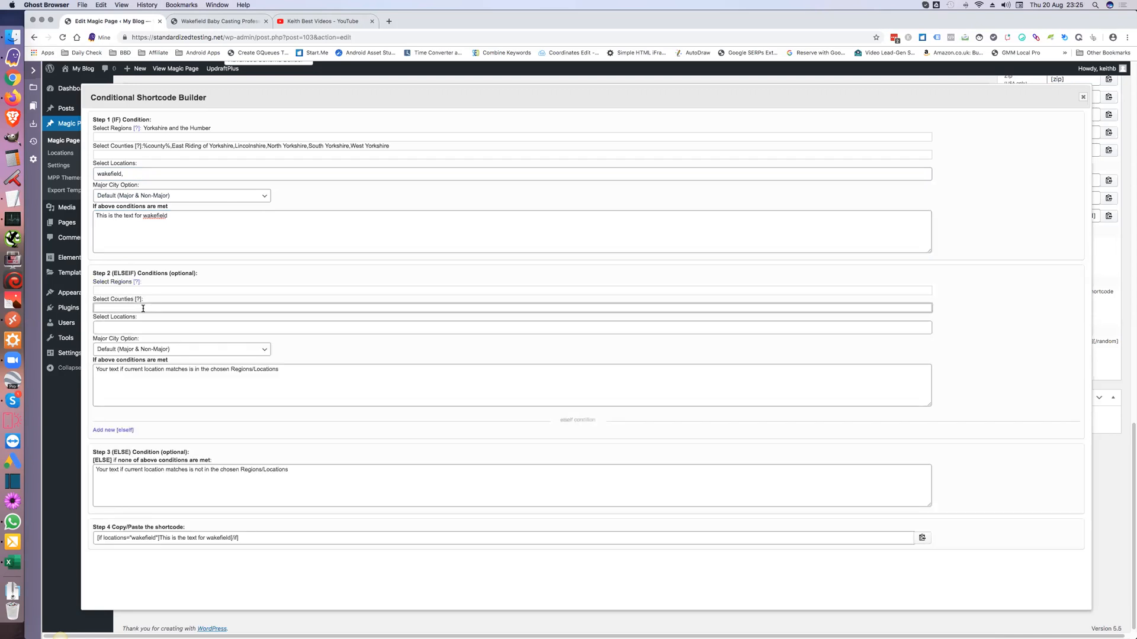
pyautogui.click(142, 325)
pyautogui.write('barnsley')
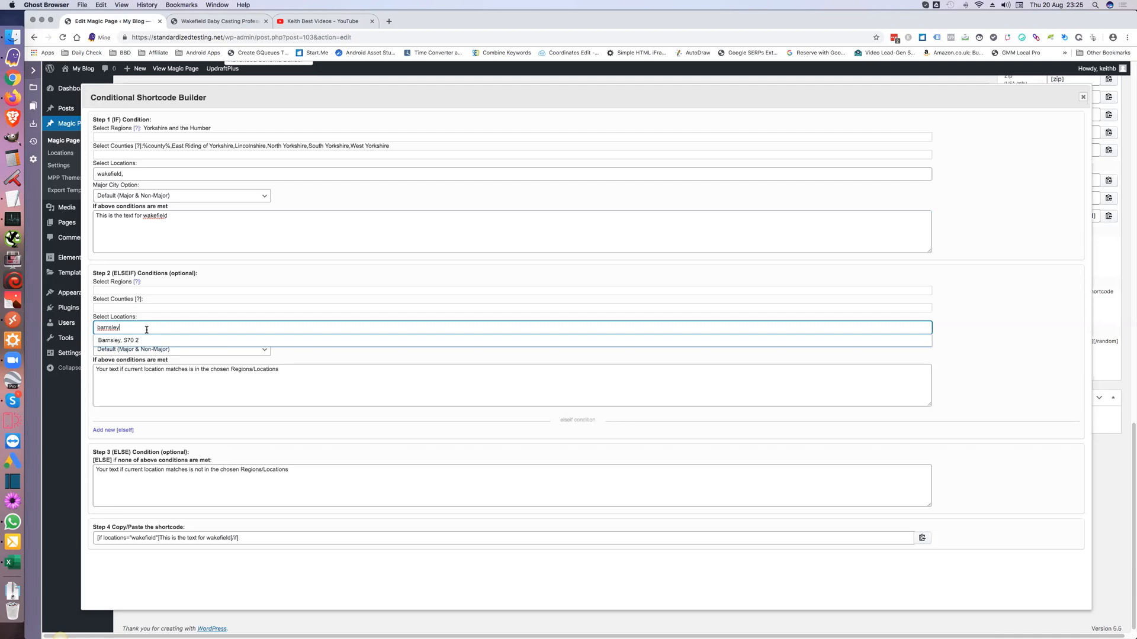
pyautogui.click(147, 343)
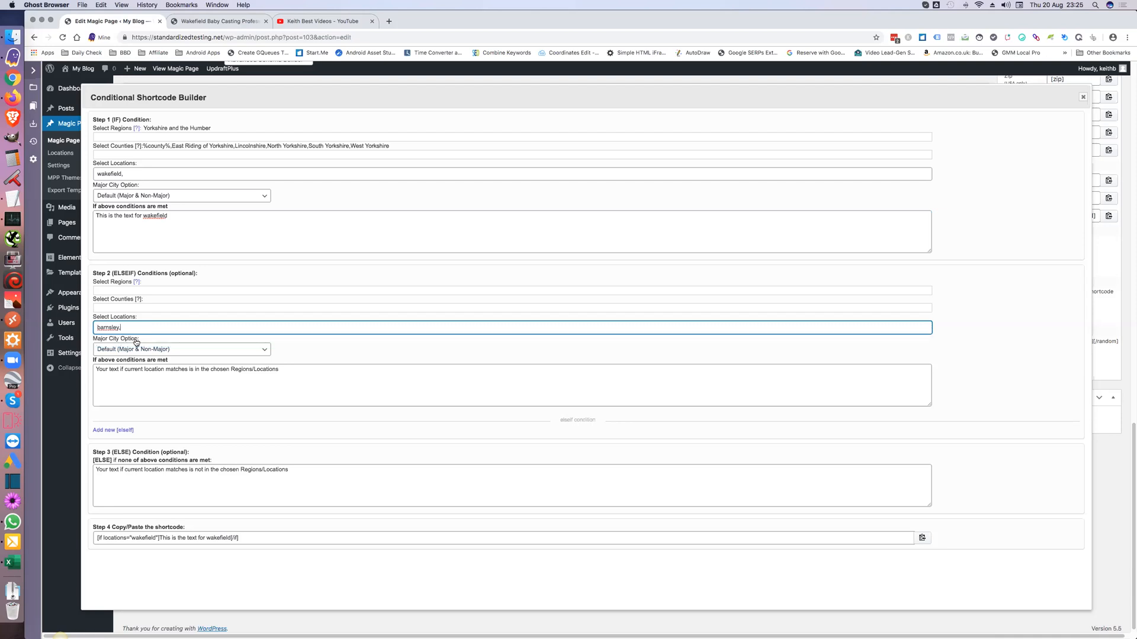
pyautogui.click(143, 372)
pyautogui.write('This is the text for barnsley')
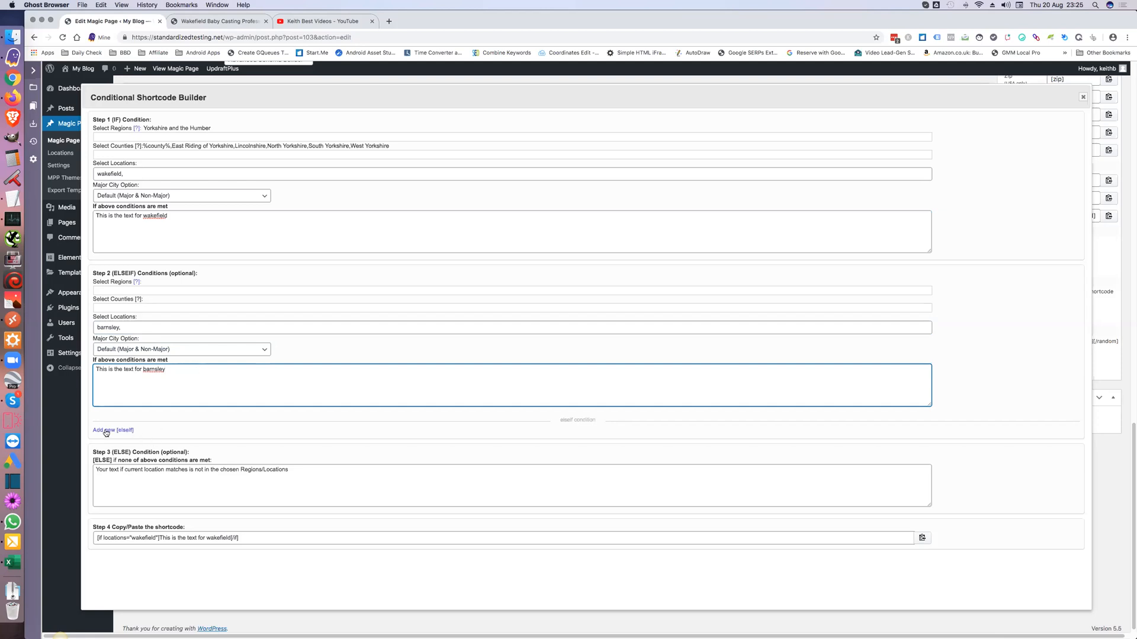
# Enter "This is the standard text" as the ELSE text for all other locations.
pyautogui.click(127, 472)
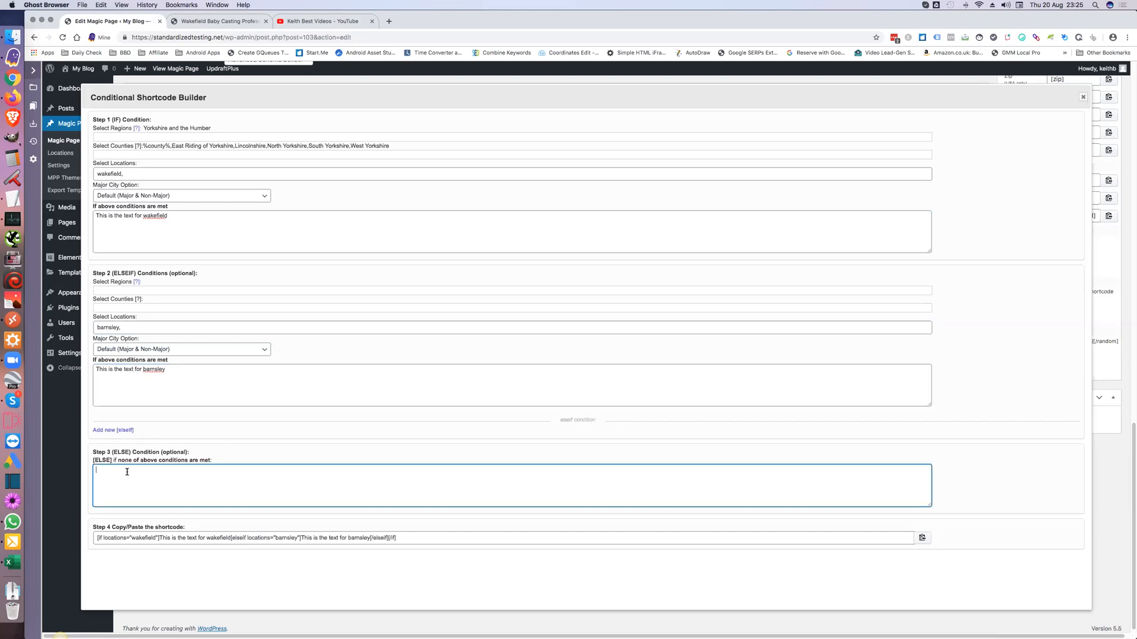
pyautogui.write('This is the stnadard text')
pyautogui.doubleClick(134, 471)
pyautogui.write('standard')
pyautogui.click(383, 457)
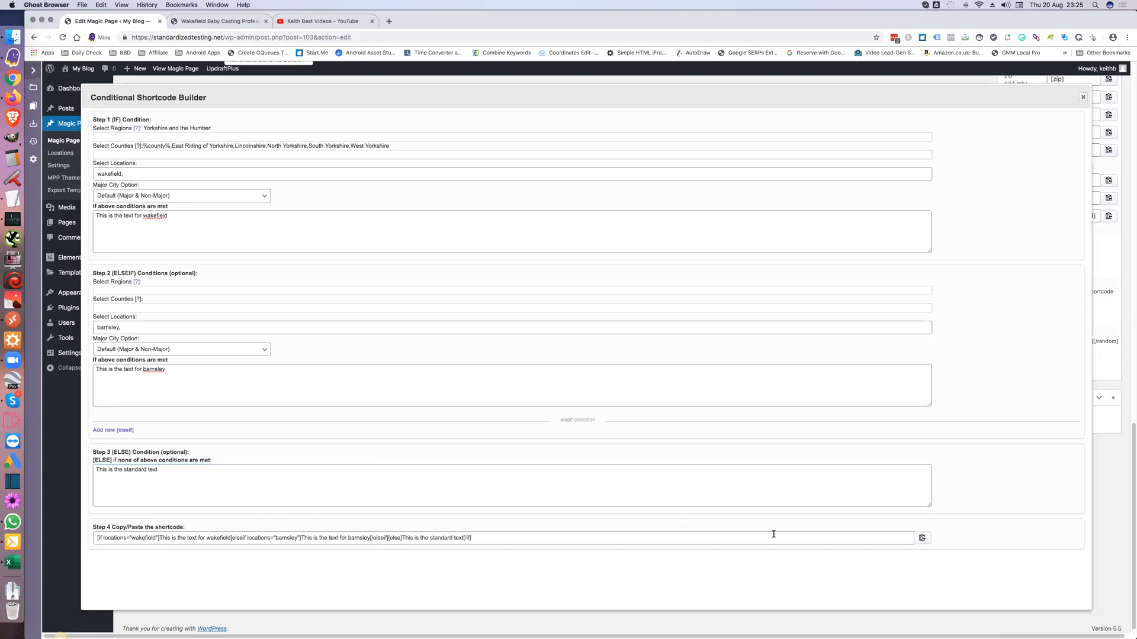
# Copy the generated shortcode into the page content between [xfield_paragraph1] and the video, and update the page.
pyautogui.click(922, 539)
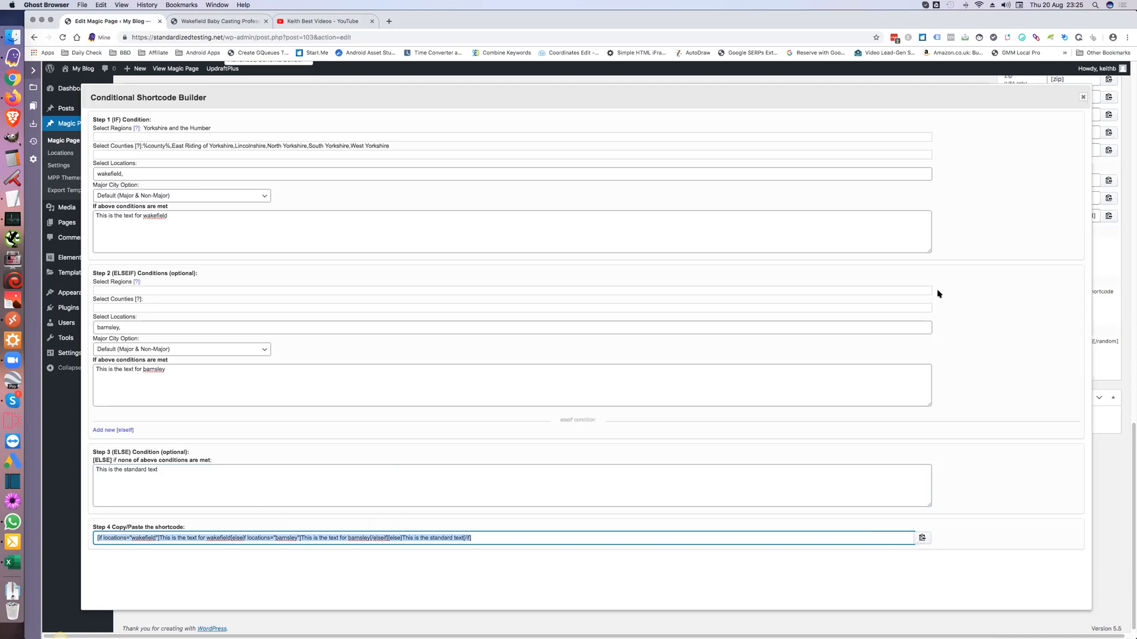
pyautogui.click(1083, 98)
pyautogui.scroll(10, 419, 273)
pyautogui.scroll(1, 421, 273)
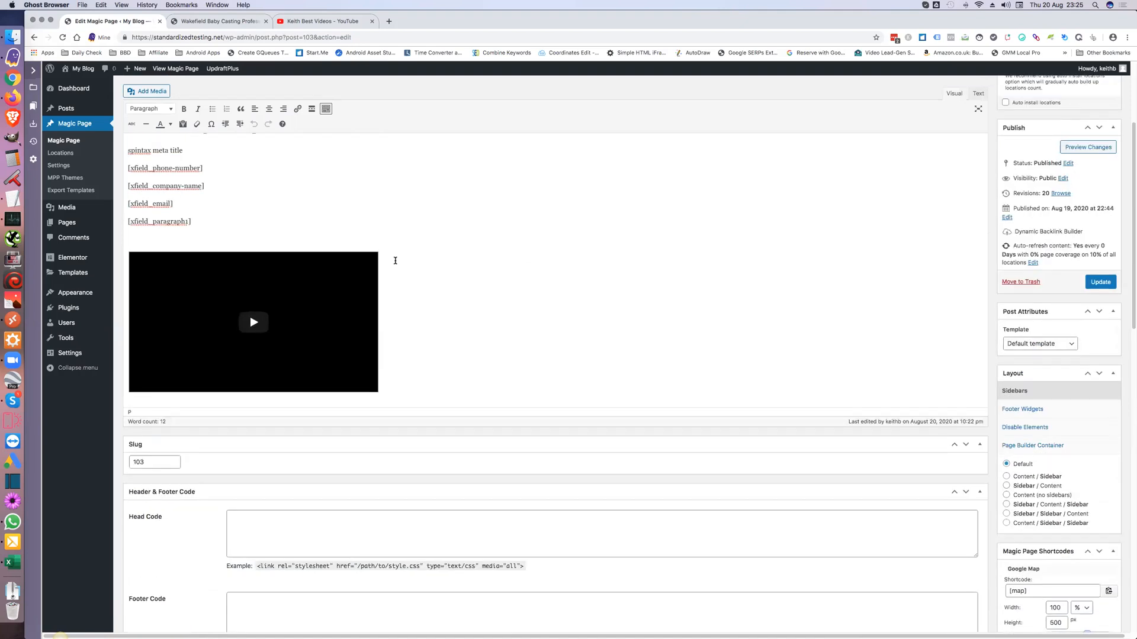
pyautogui.click(207, 235)
pyautogui.press('super+v')
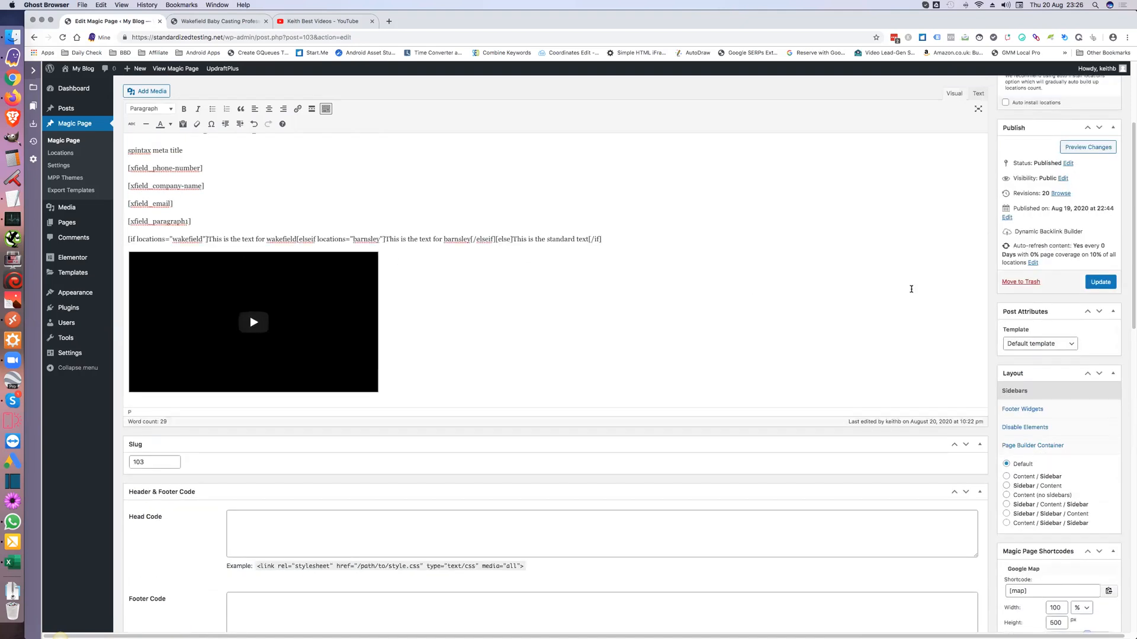
pyautogui.click(1102, 283)
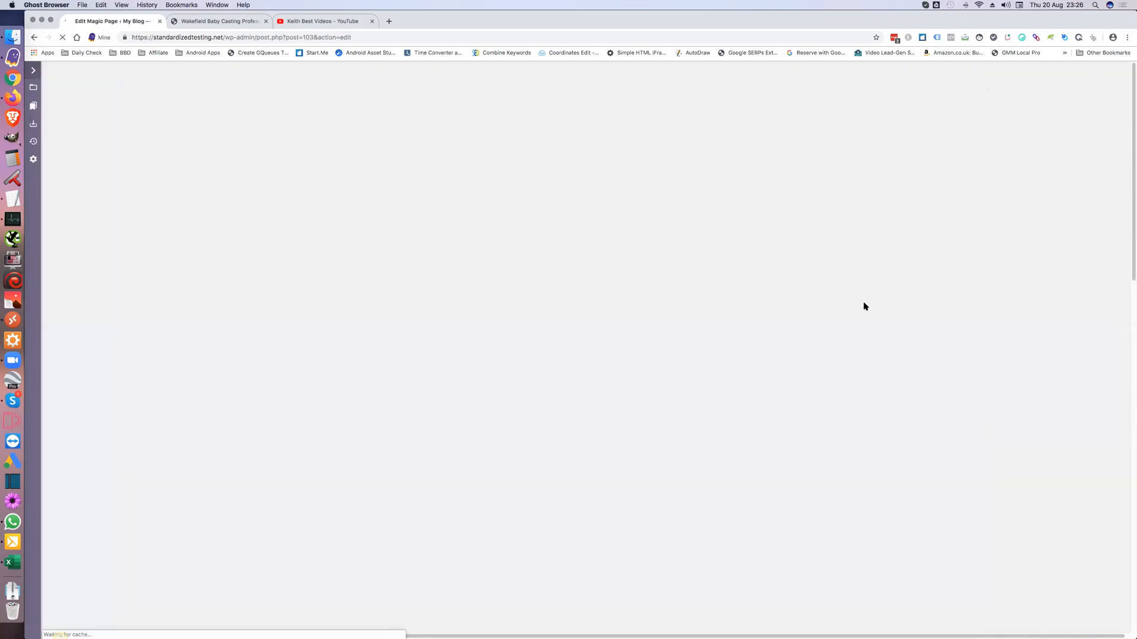
# Reload the Wakefield service-area page and follow its link to Heath to check the conditional text on both.
pyautogui.click(232, 22)
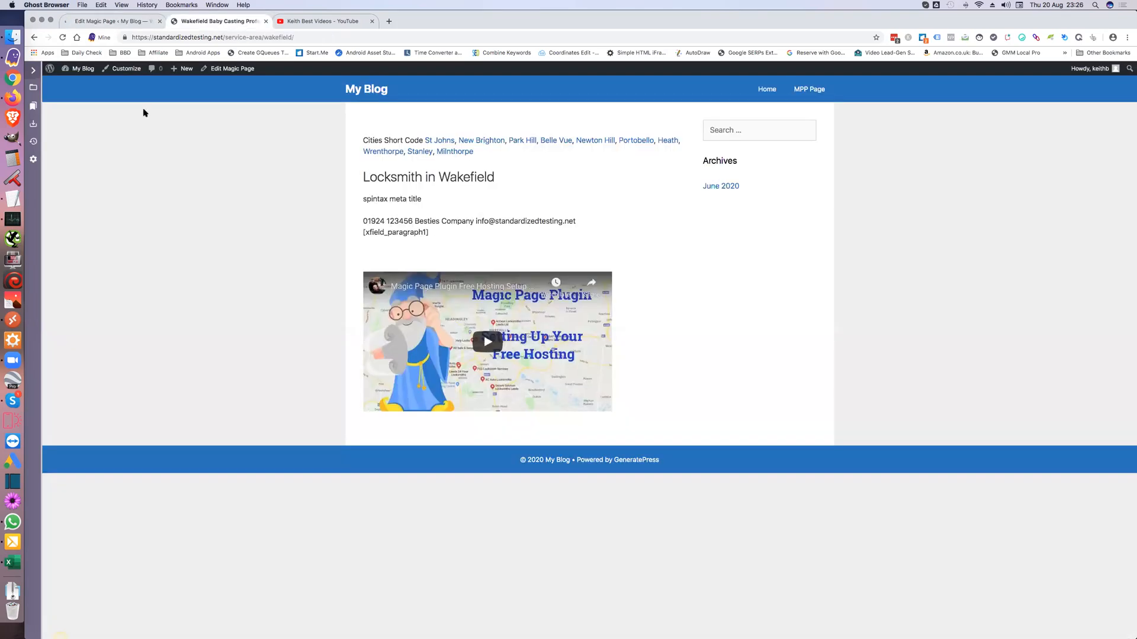
pyautogui.click(64, 39)
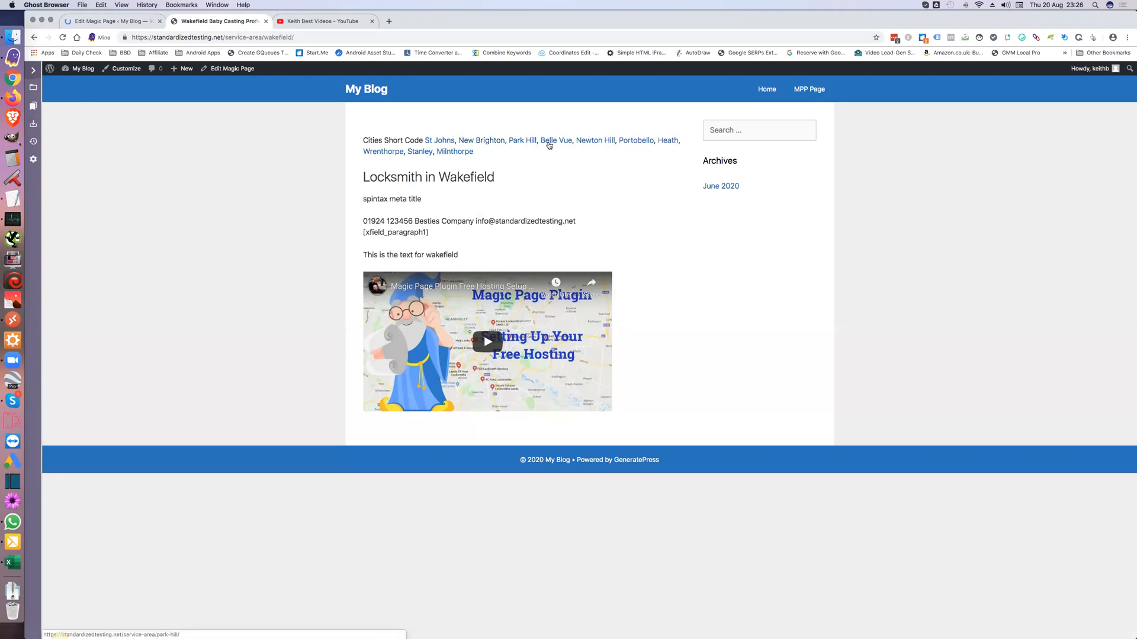
pyautogui.click(668, 141)
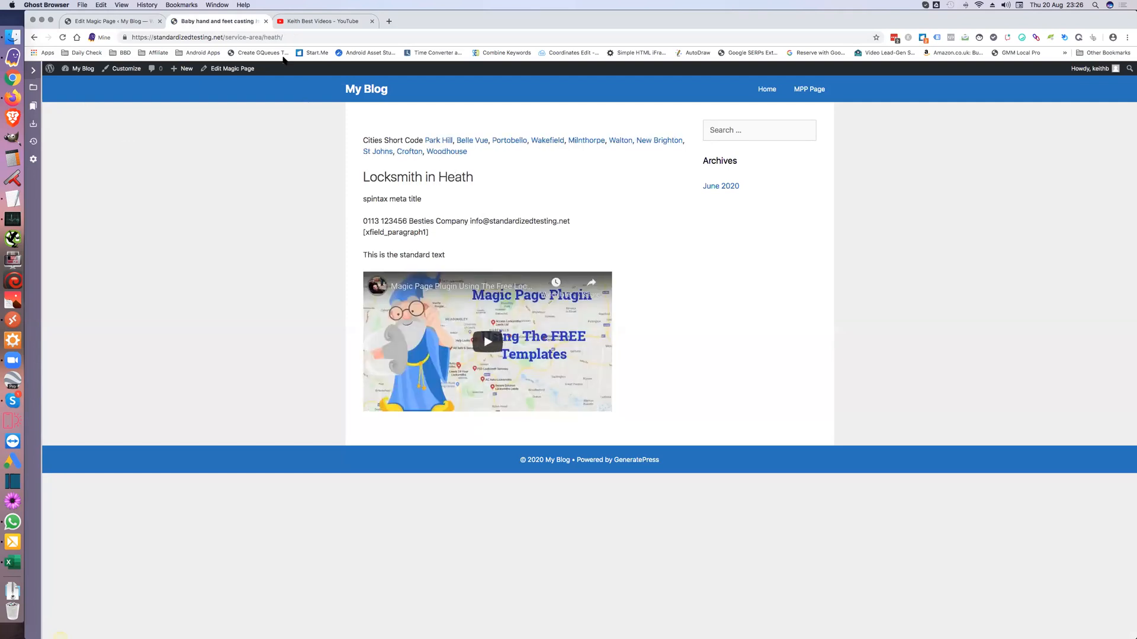
# Load the service-area page for barnsley by replacing the location in the page address.
pyautogui.doubleClick(273, 37)
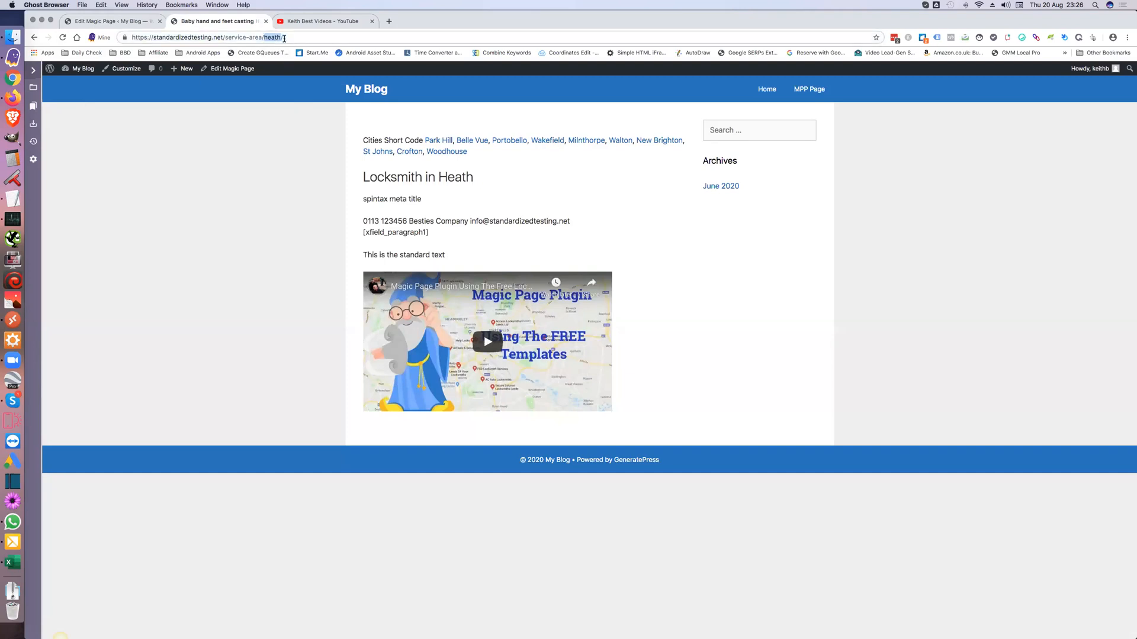
pyautogui.write('barnsley')
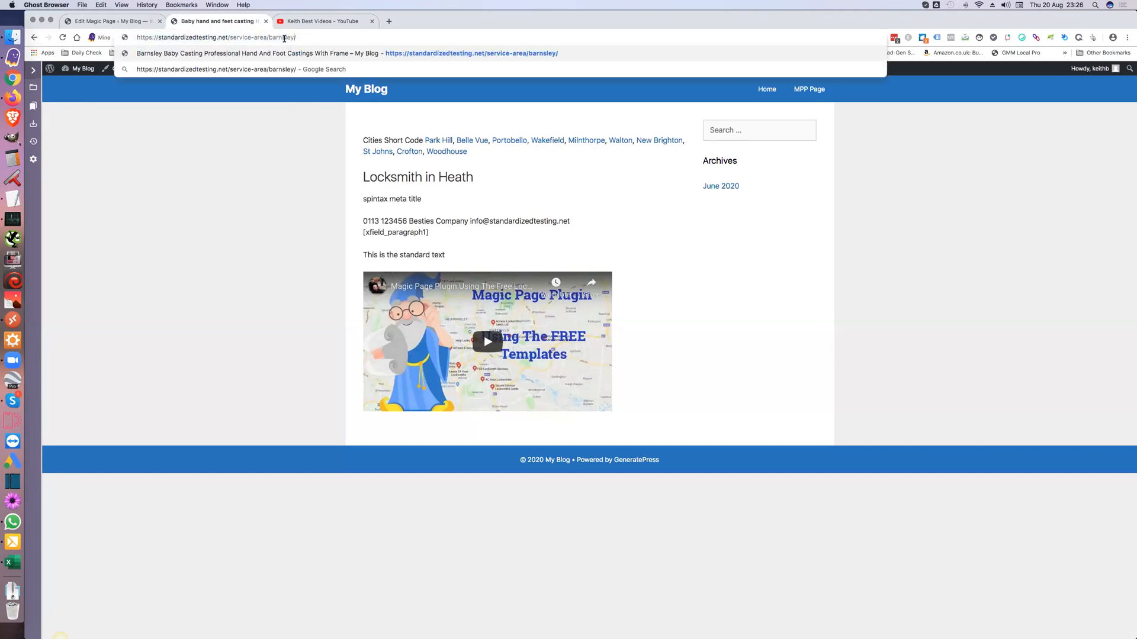
pyautogui.press('Return')
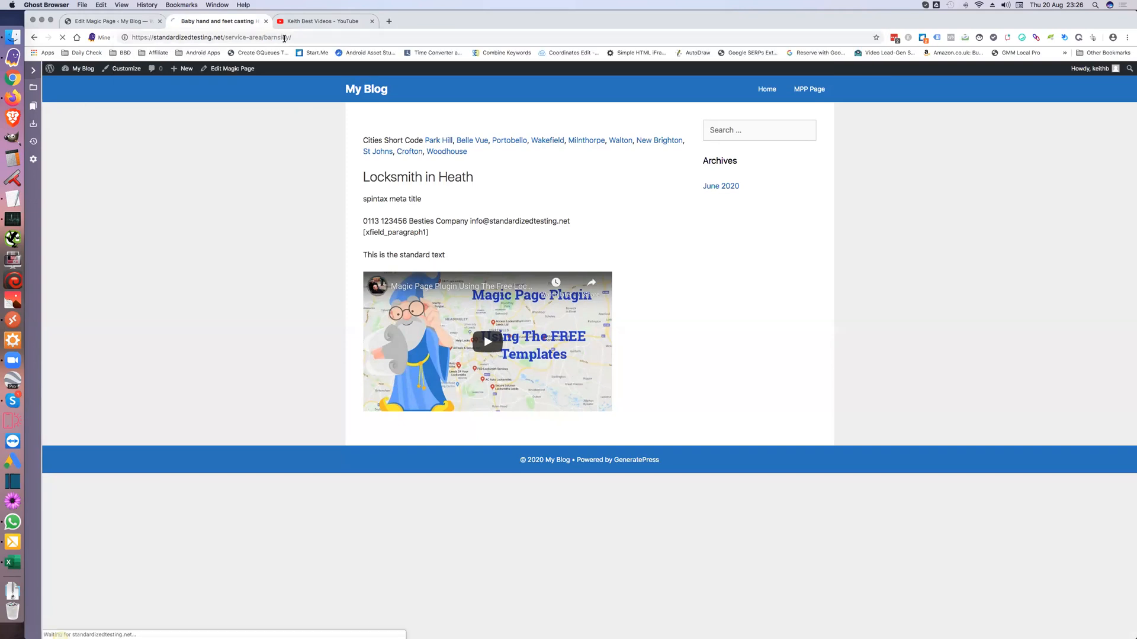